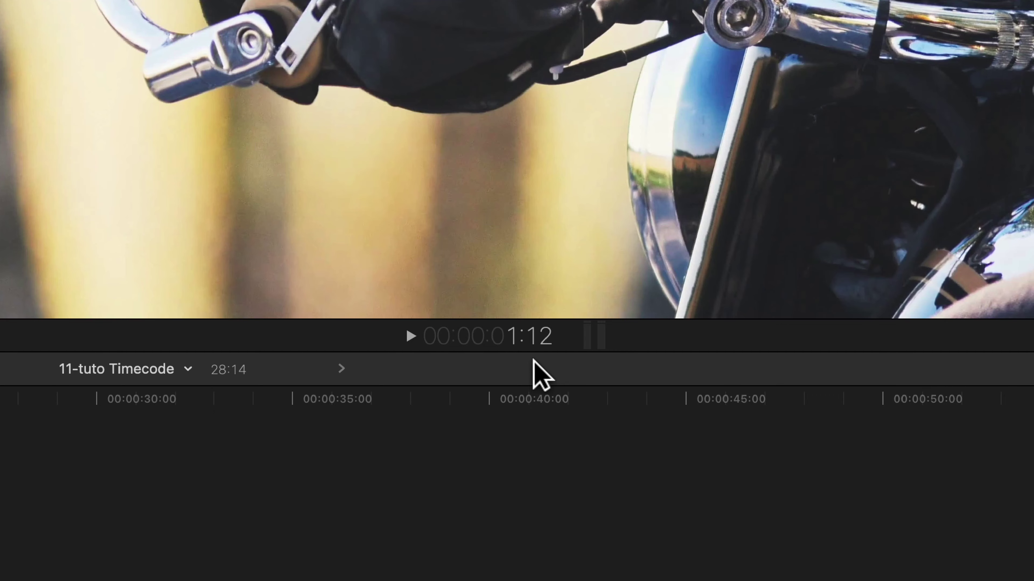
# Set the time display in the general preferences to HH:MM:SS:II + sous-images
pyautogui.press('super+comma')
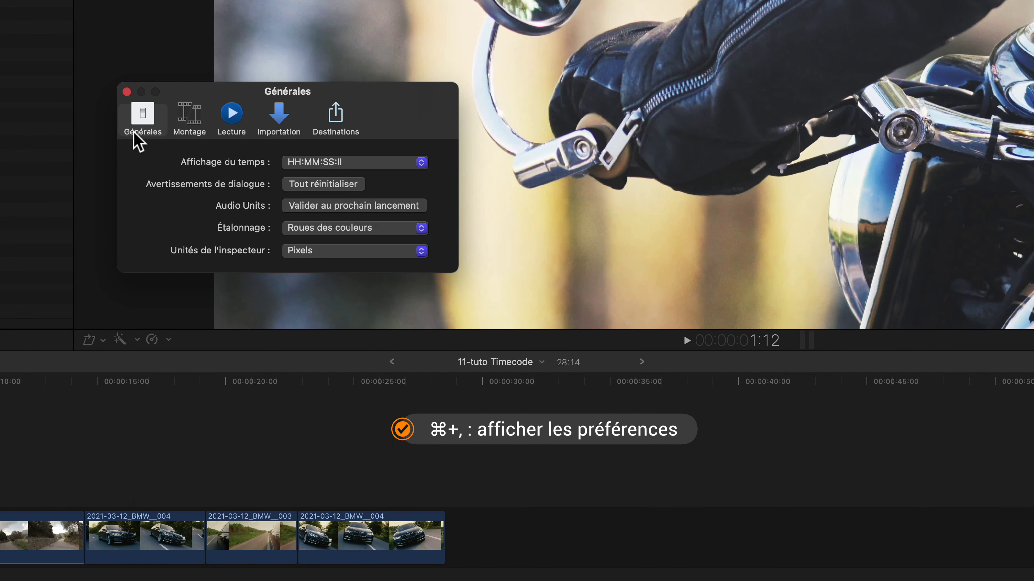
pyautogui.click(381, 161)
pyautogui.click(378, 184)
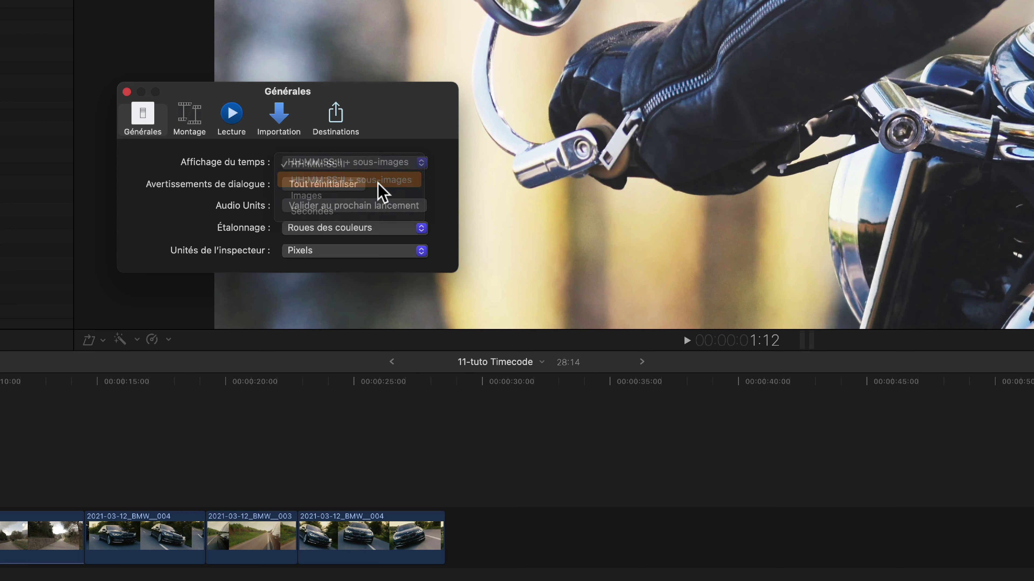
pyautogui.moveTo(386, 119); pyautogui.dragTo(707, 143)
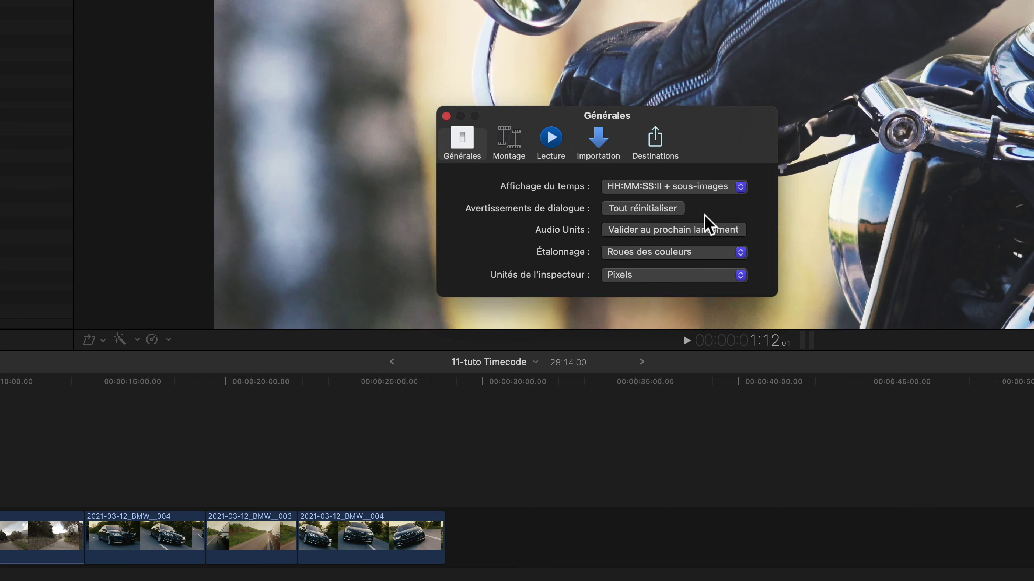
# Try the Images and Secondes formats for the time display
pyautogui.click(708, 186)
pyautogui.click(699, 206)
pyautogui.click(697, 188)
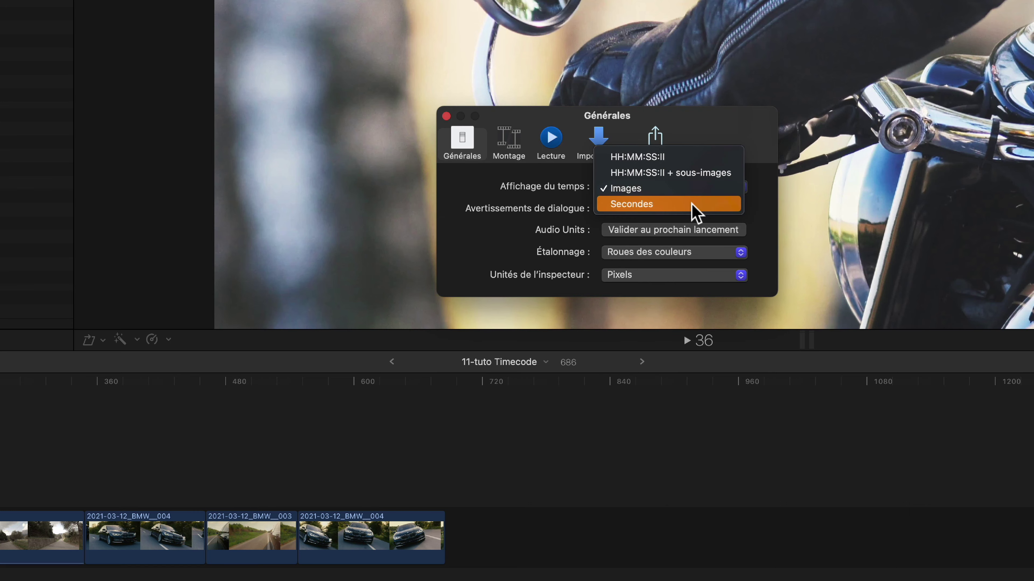
pyautogui.click(693, 211)
# Set the time display back to HH:MM:SS:II and close the preferences
pyautogui.click(697, 188)
pyautogui.click(647, 130)
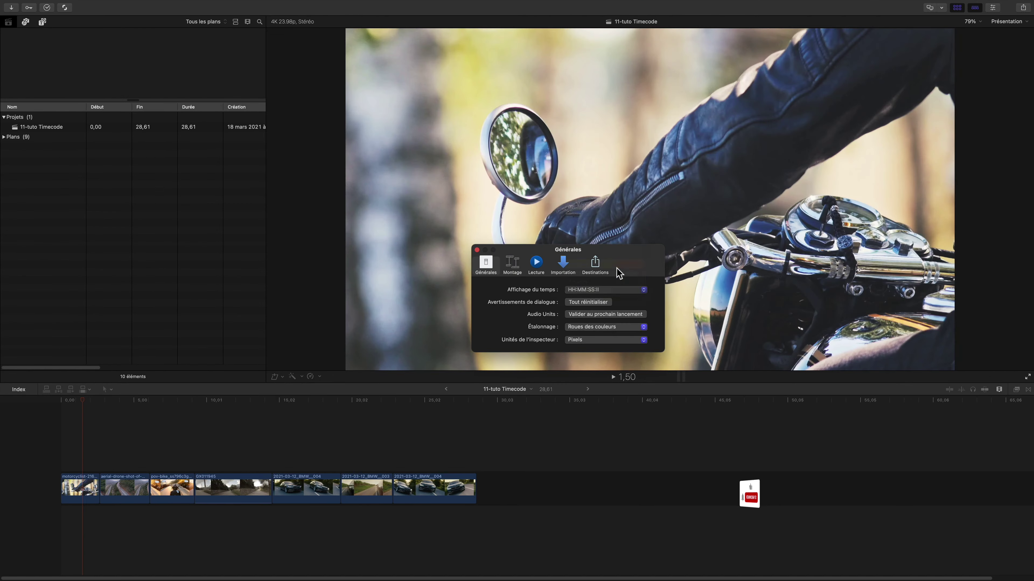
pyautogui.click(446, 116)
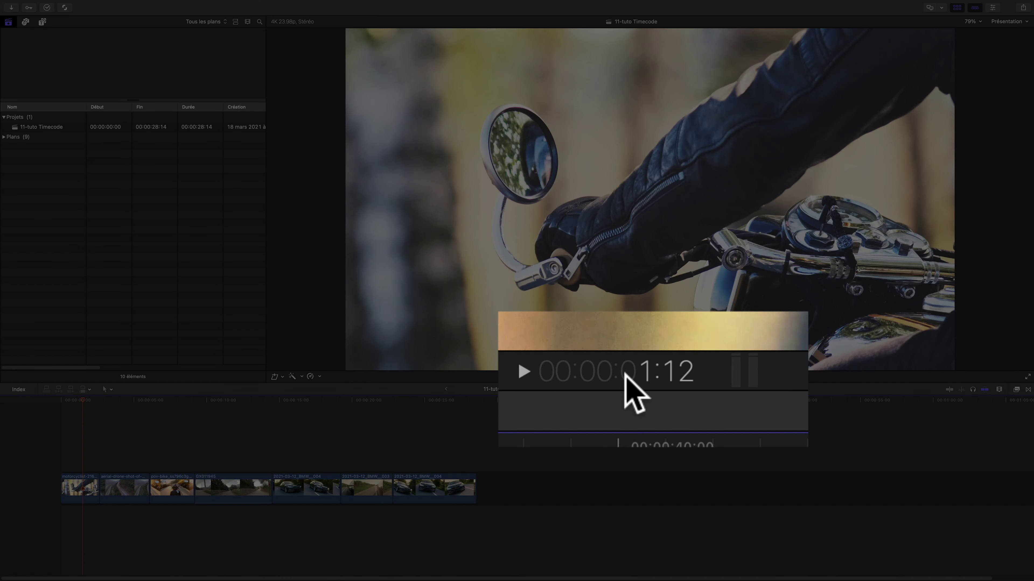
# Move the playhead to timecode 00:00:19:06 by numeric entry
pyautogui.click(624, 373)
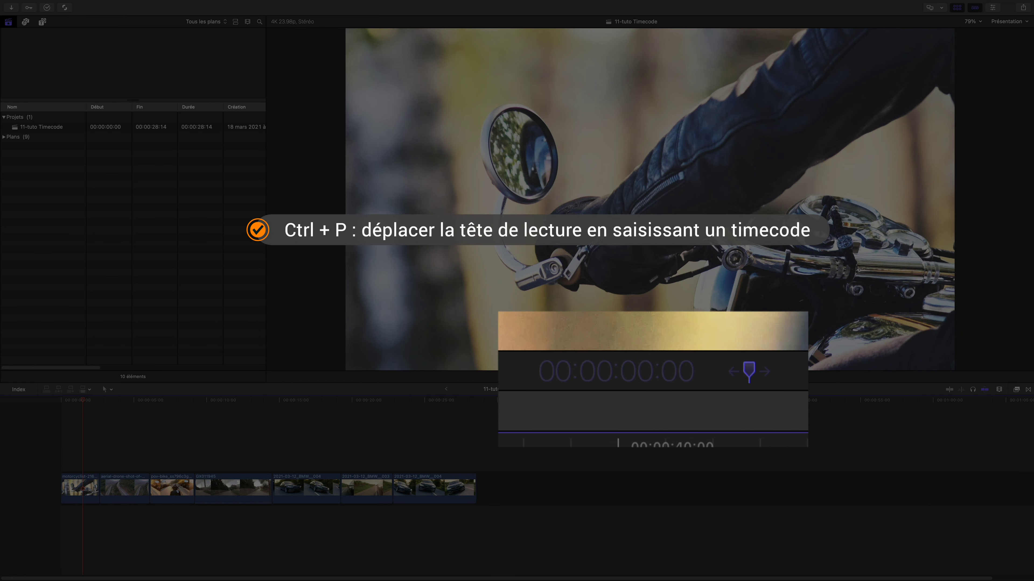
pyautogui.write('418')
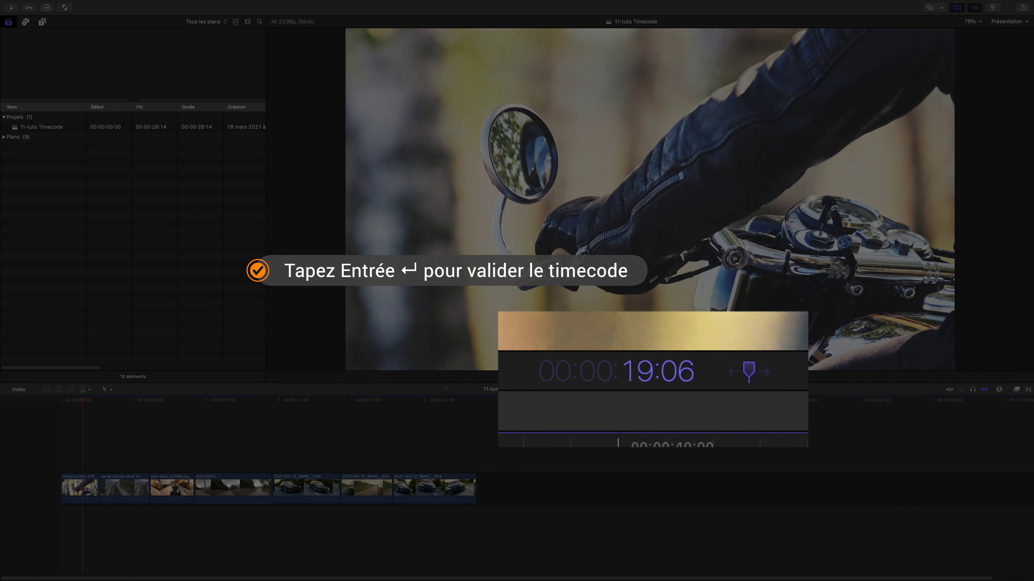
pyautogui.press('Return')
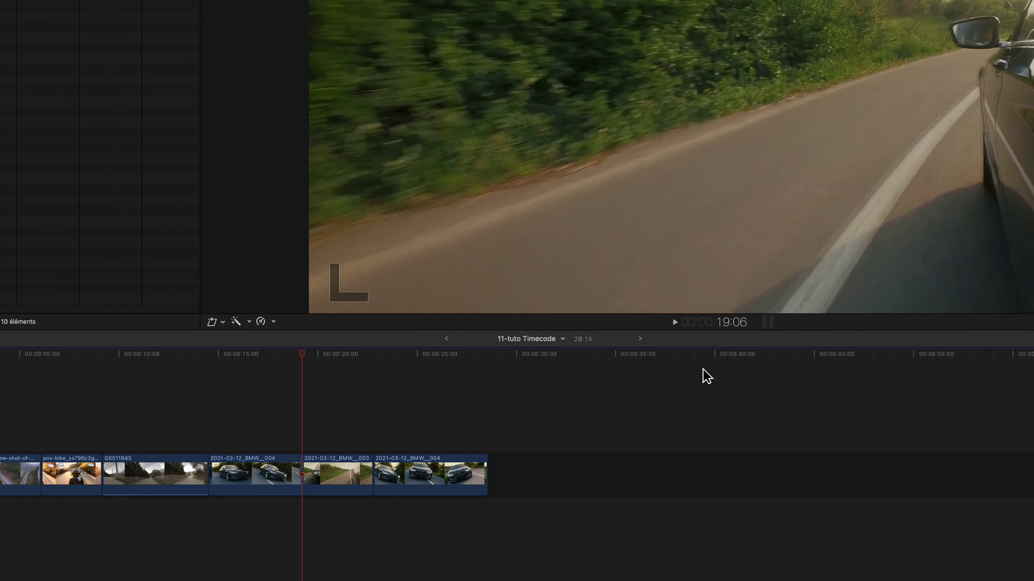
# Advance the playhead by exactly 1 second with a relative timecode entry
pyautogui.press('+')
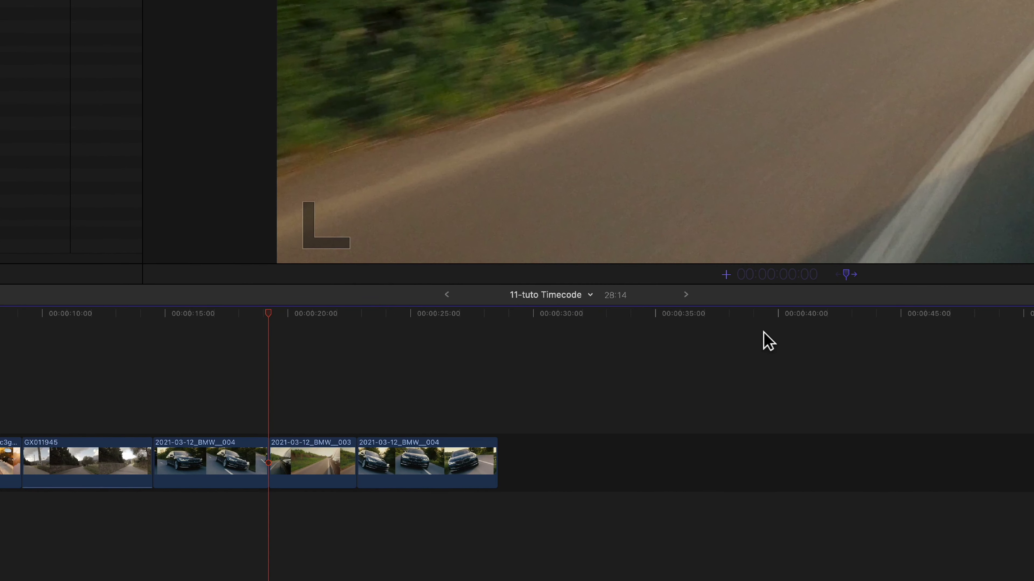
pyautogui.write('100')
pyautogui.press('Return')
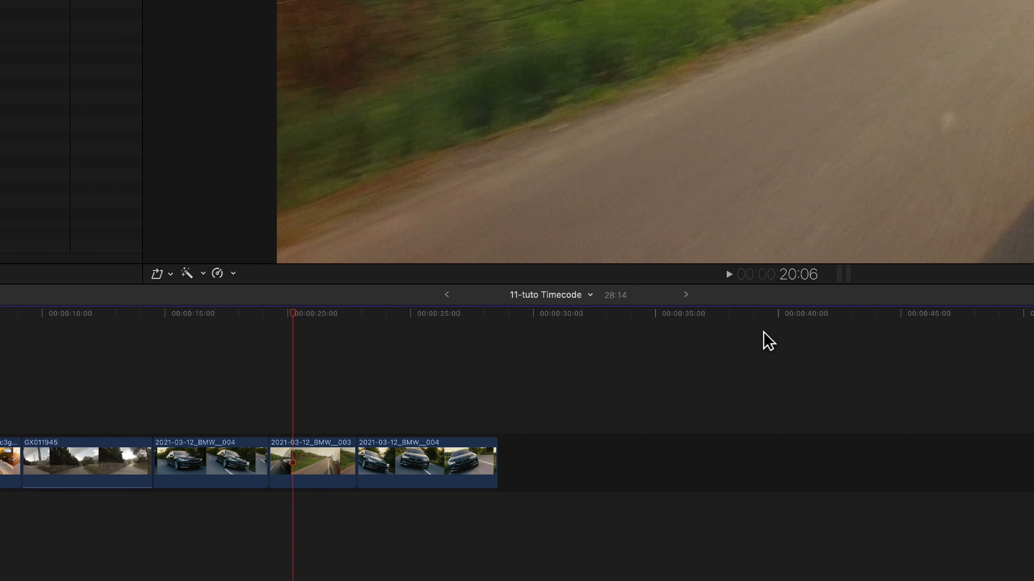
# Move the playhead back by 1 second and 20 frames with a relative timecode entry
pyautogui.press('-')
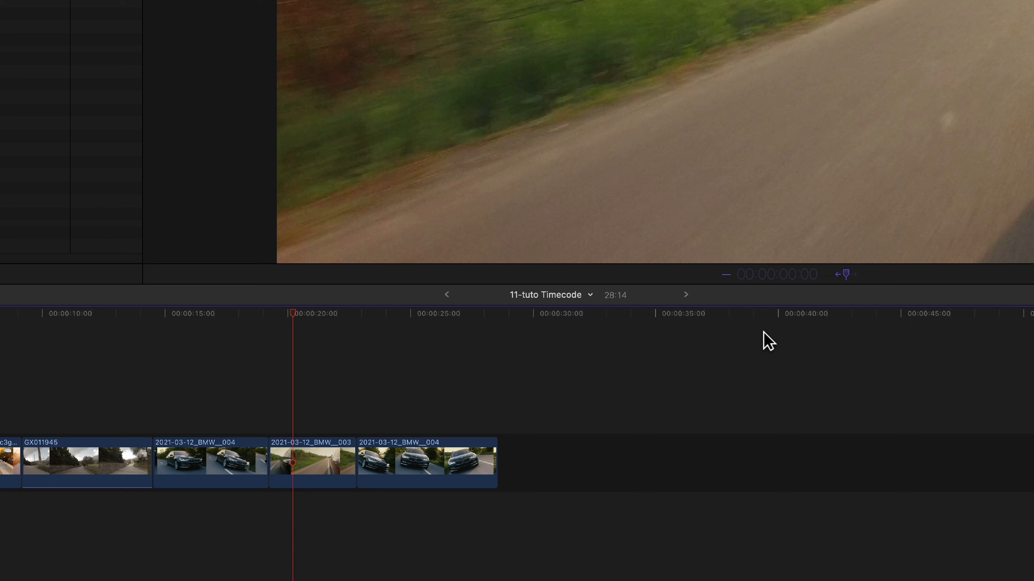
pyautogui.write('120')
pyautogui.press('Return')
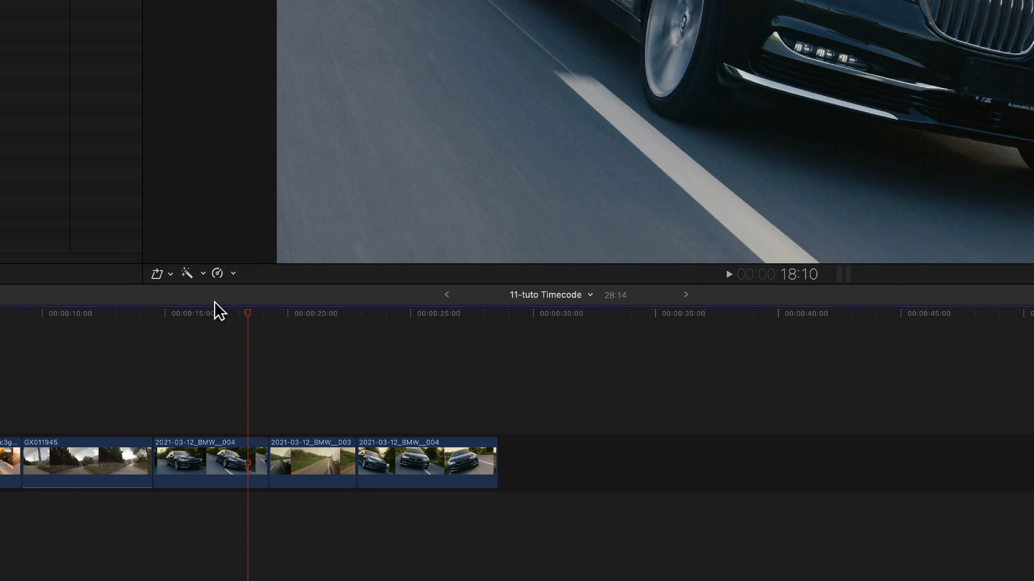
# Set the duration of the 2021-03-12_BMW__004 clip that follows GX011945 to 3:00
pyautogui.click(200, 457)
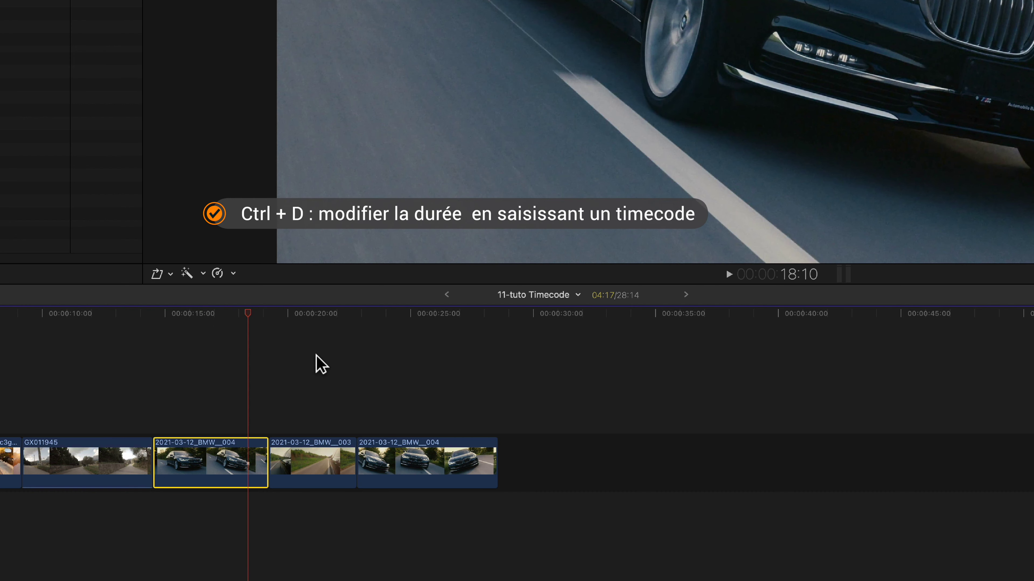
pyautogui.hotkey('ctrl', 'd')
pyautogui.write('300')
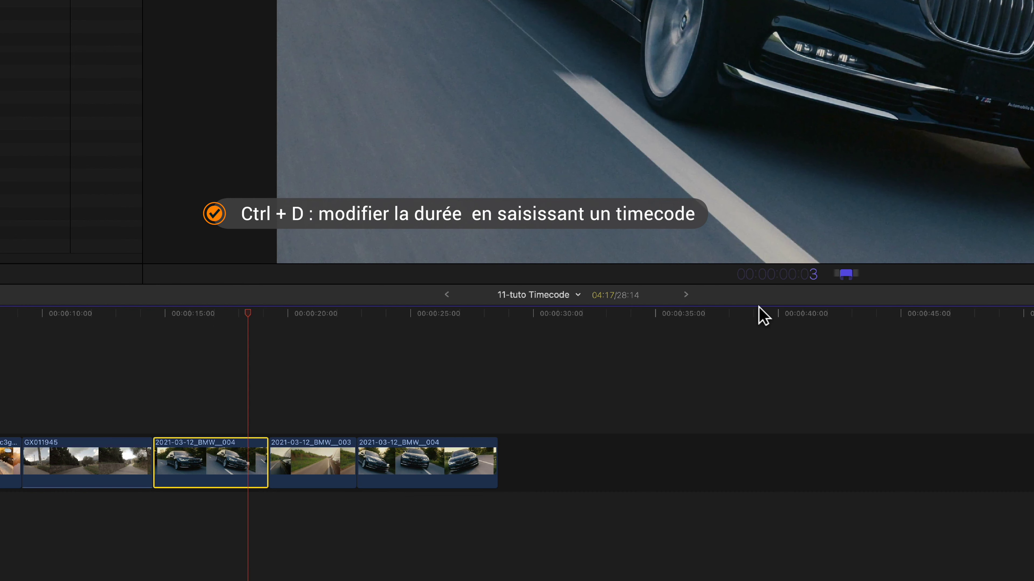
pyautogui.press('Return')
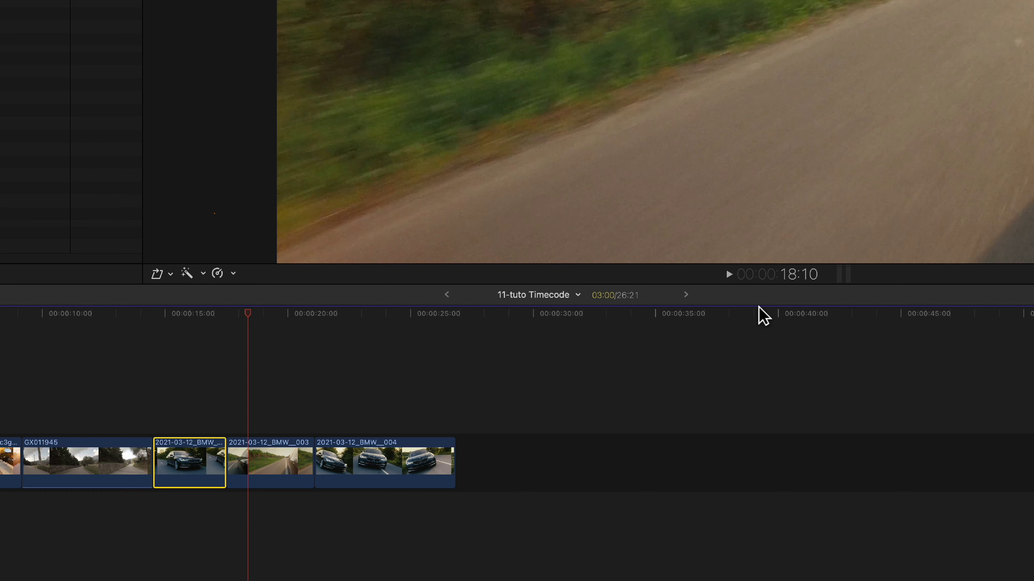
# Add a transition at the cut between GX011945 and the following 2021-03-12_BMW__004 clip
pyautogui.click(300, 362)
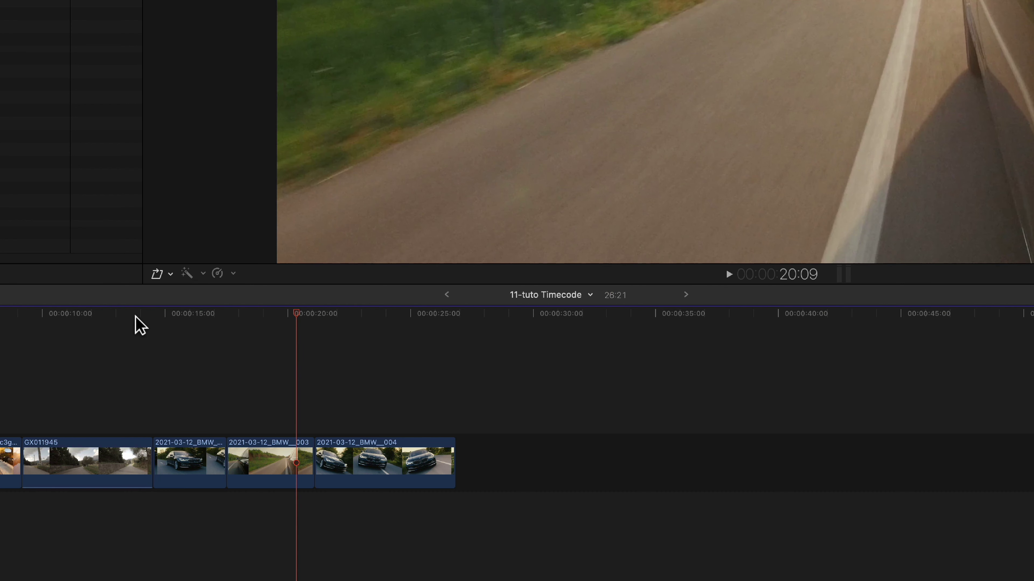
pyautogui.click(139, 315)
pyautogui.moveTo(139, 307); pyautogui.dragTo(150, 304)
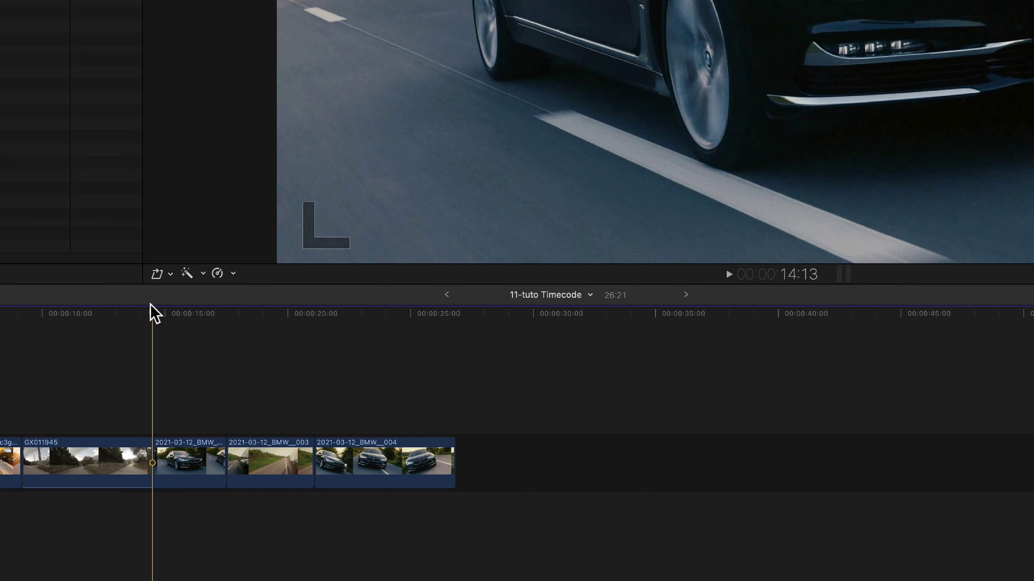
pyautogui.press('super+t')
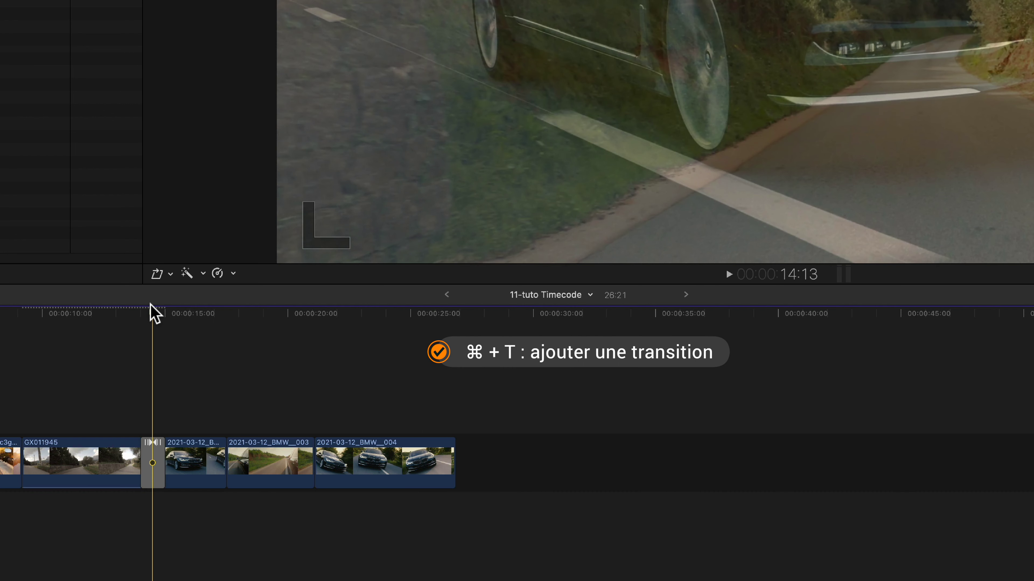
# Set the duration of the transition after GX011945 to 3:00 and delete that transition
pyautogui.click(156, 456)
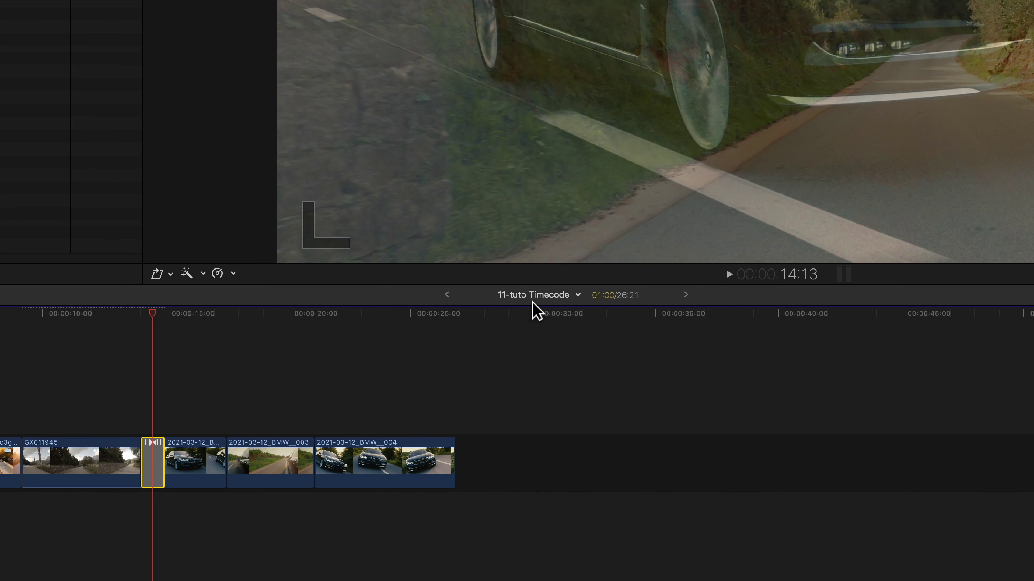
pyautogui.hotkey('ctrl', 'd')
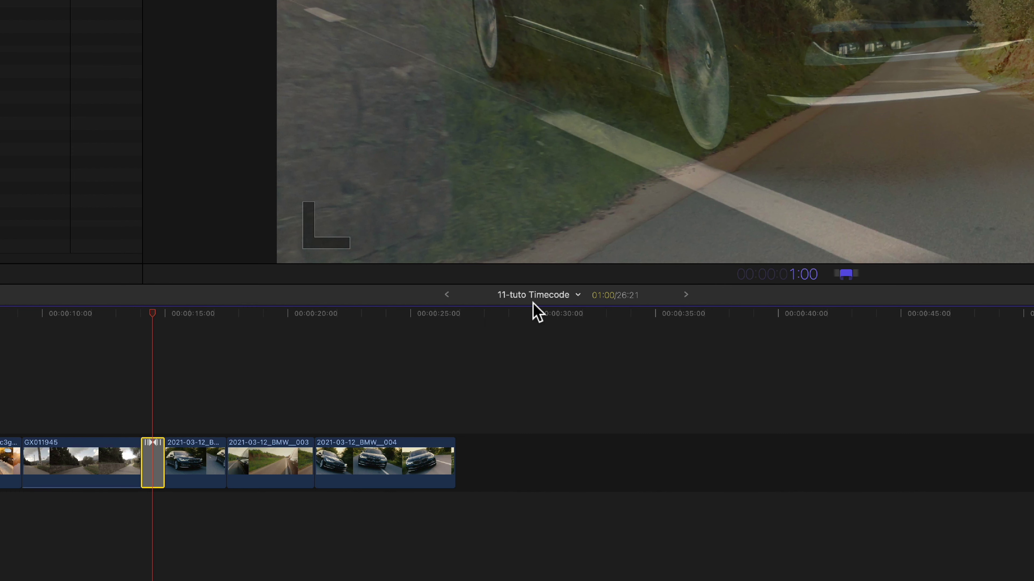
pyautogui.write('106300')
pyautogui.press('Return')
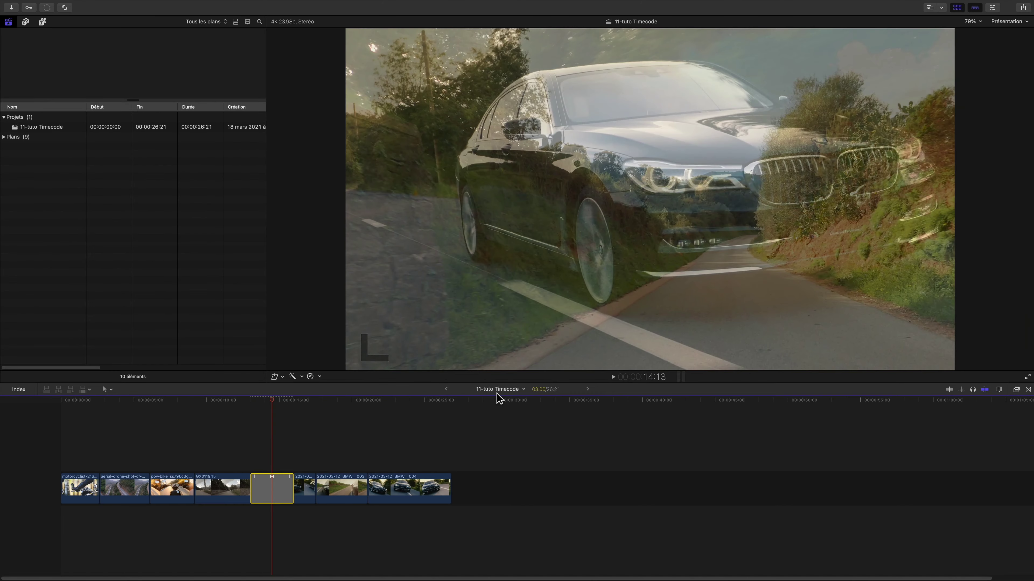
pyautogui.press('Delete')
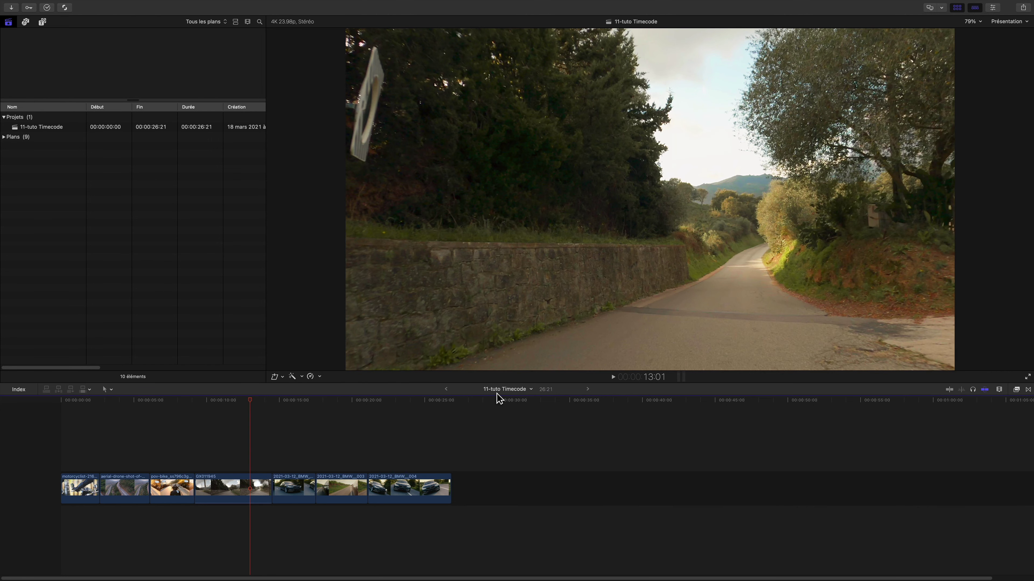
# Roll the edit point between the pov-bike clip and GX011945 forward by 2 seconds and 15 frames
pyautogui.press('Up')
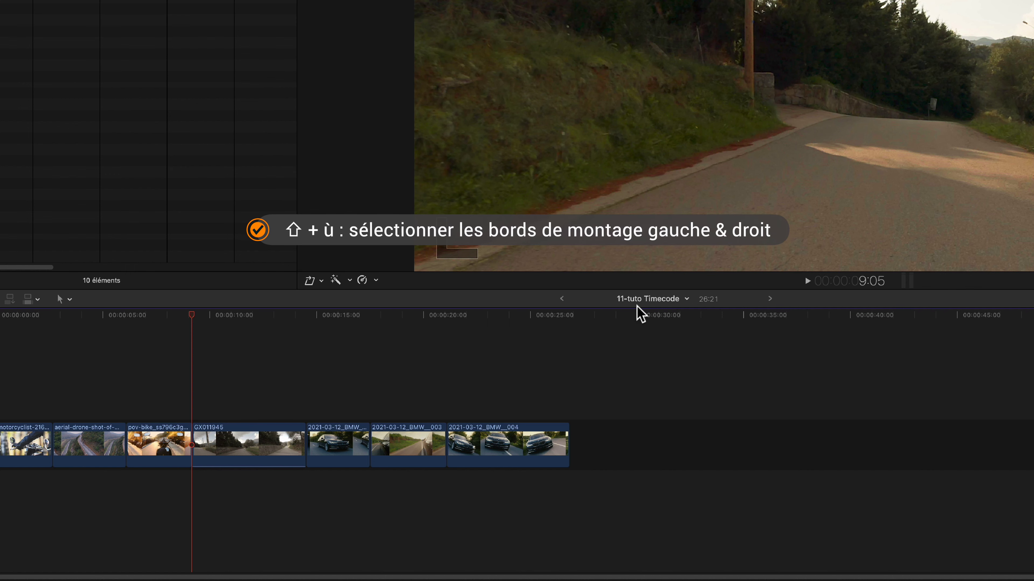
pyautogui.press('shift+ugrave')
pyautogui.write('+21')
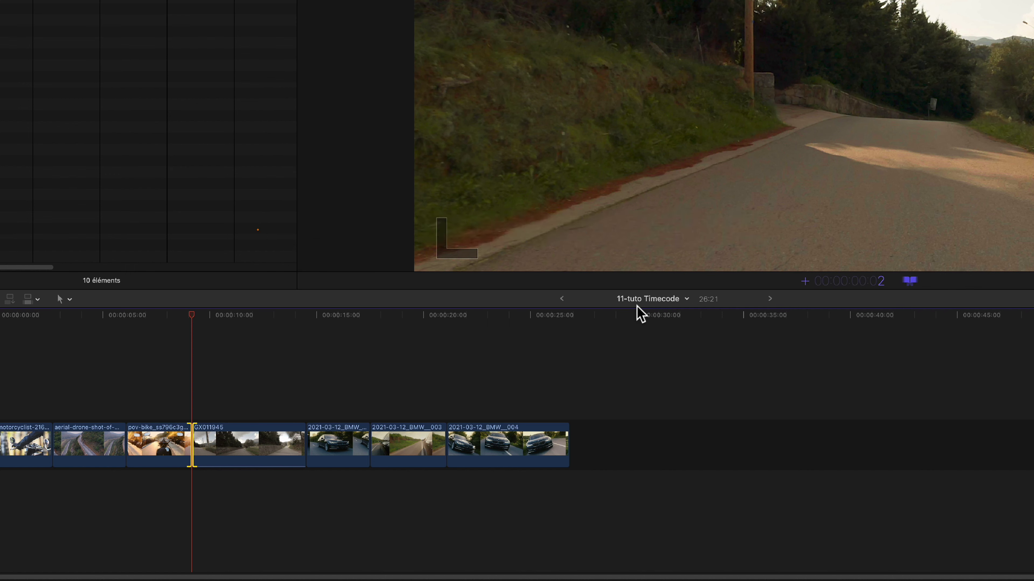
pyautogui.write('5')
pyautogui.press('Return')
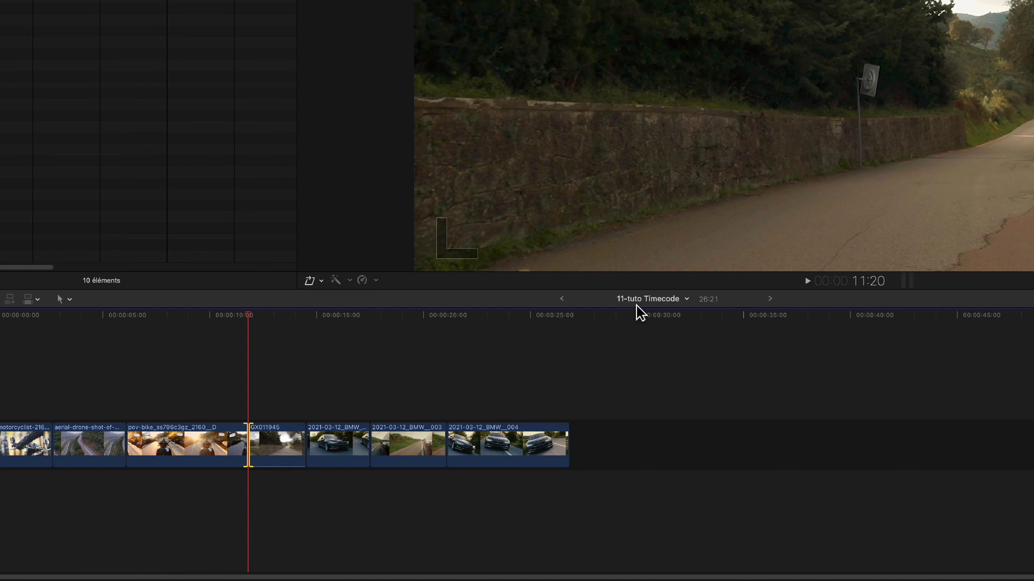
# Roll the same edit point between the pov-bike clip and GX011945 back by 20 frames
pyautogui.press('-')
pyautogui.write('20')
pyautogui.press('Return')
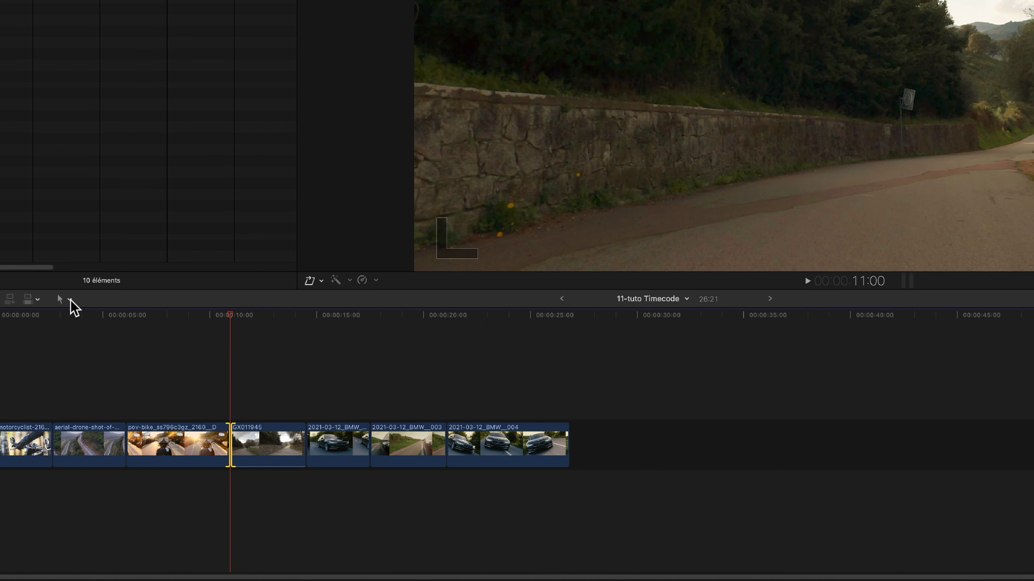
# Slip the content of the 2021-03-12_BMW__003 clip by +2:13 using the Trim tool (Élaguer)
pyautogui.click(70, 299)
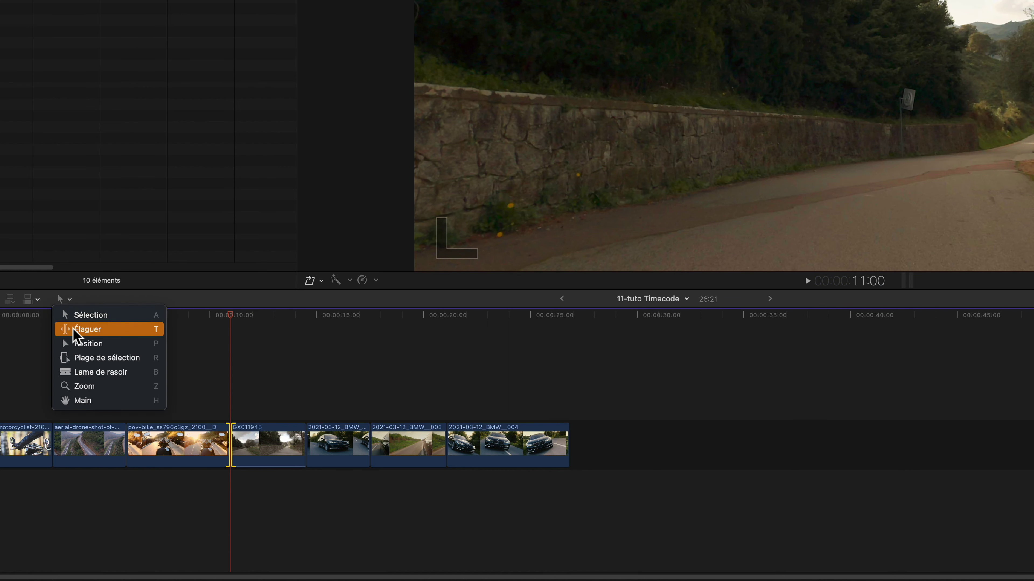
pyautogui.click(138, 333)
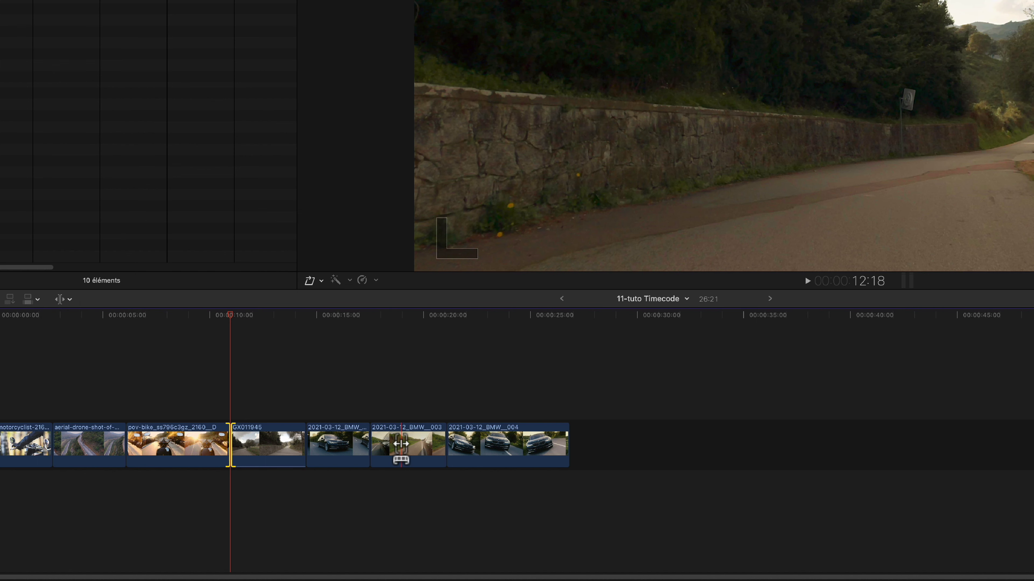
pyautogui.click(406, 445)
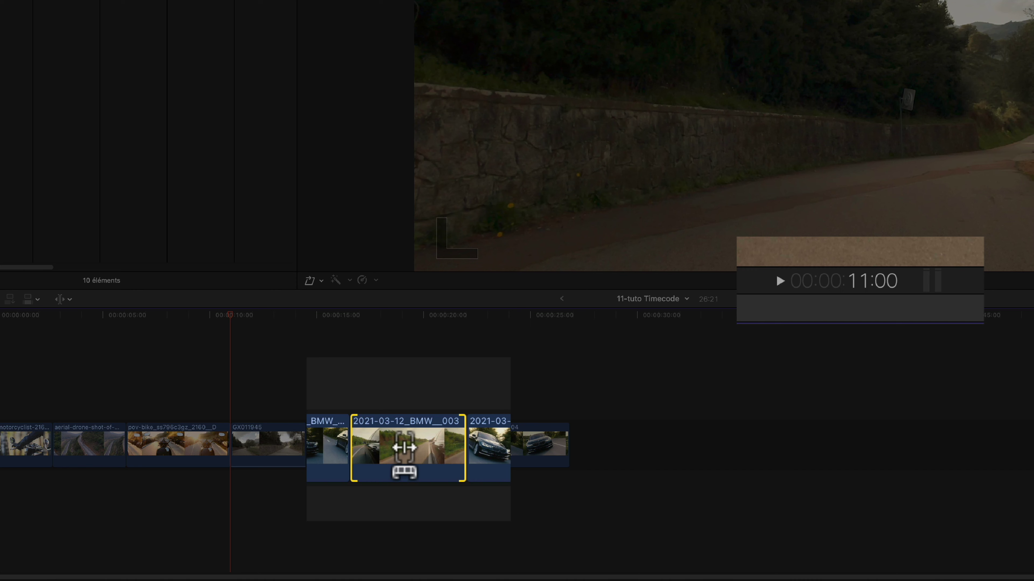
pyautogui.press('+')
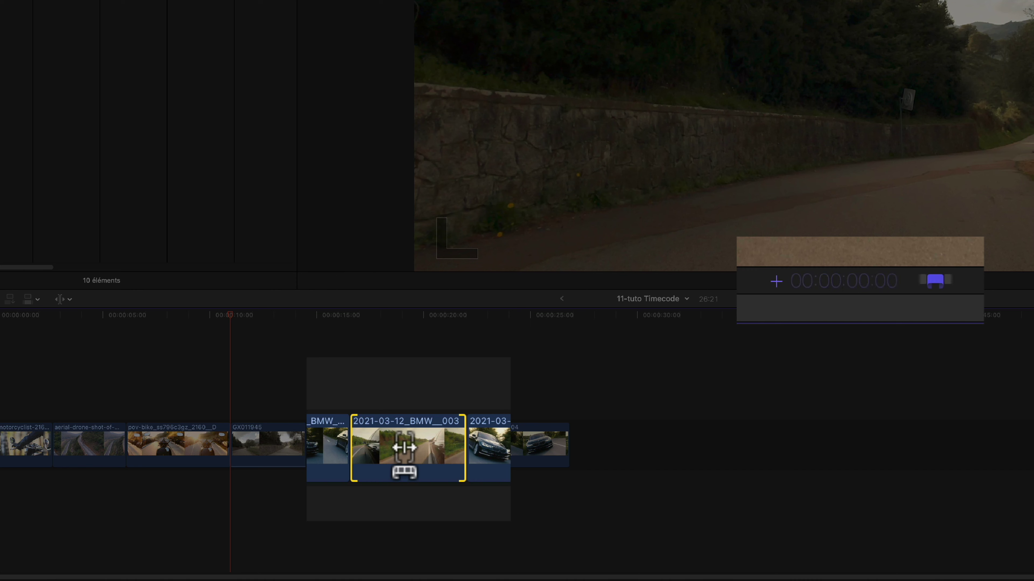
pyautogui.write('2:13')
pyautogui.press('Return')
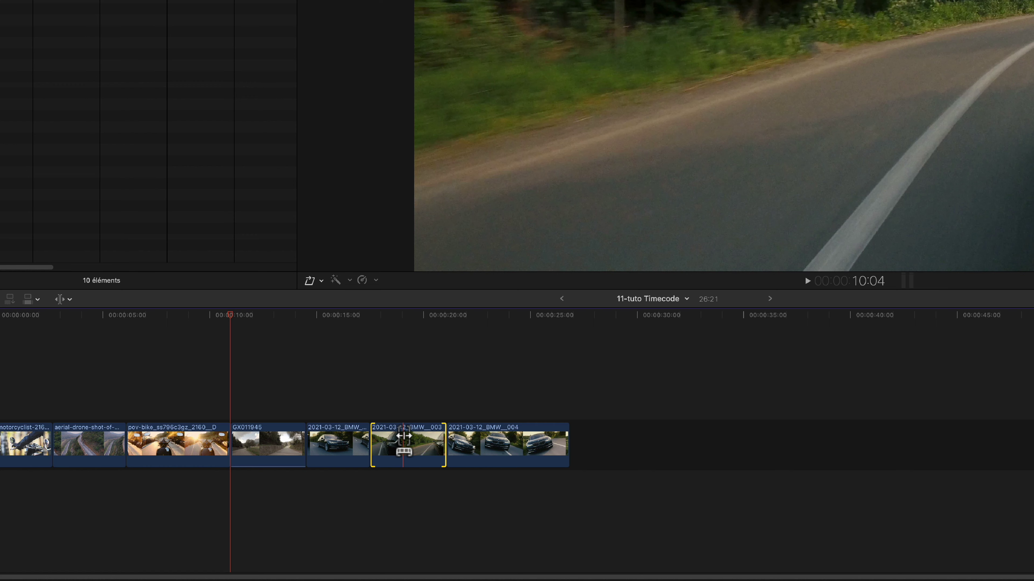
# Slide the 2021-03-12_BMW__003 clip back by 1 second and 20 frames between its neighbouring clips with the Trim tool (Élaguer)
pyautogui.moveTo(404, 437); pyautogui.dragTo(405, 438)
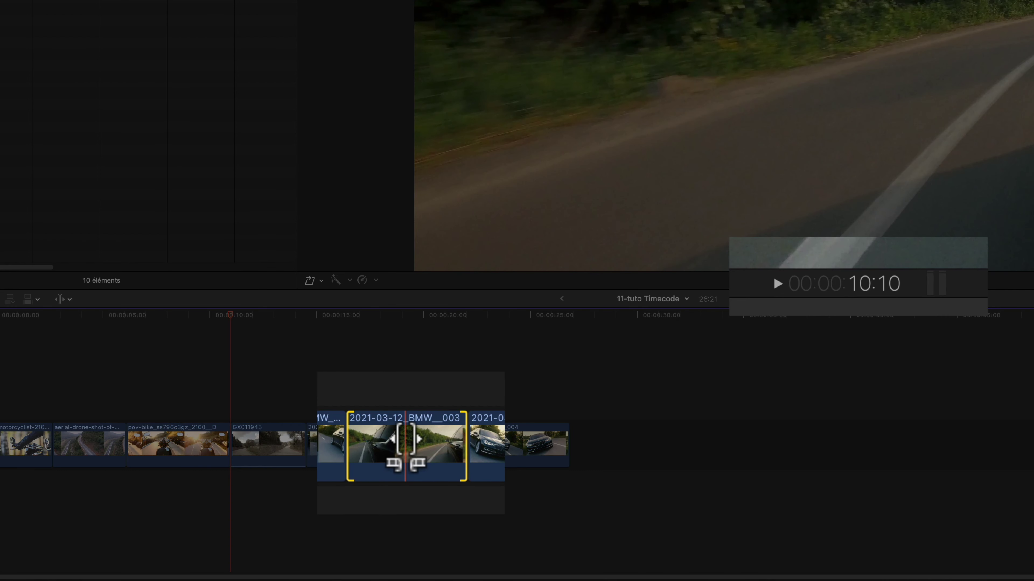
pyautogui.keyDown('alt'); pyautogui.click(405, 439); pyautogui.keyUp('alt')
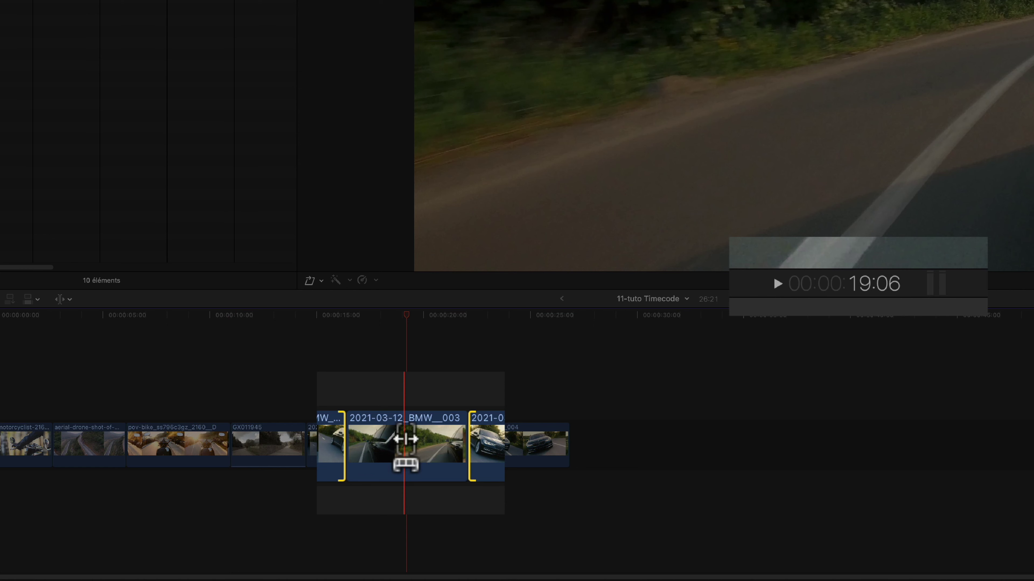
pyautogui.write('-120')
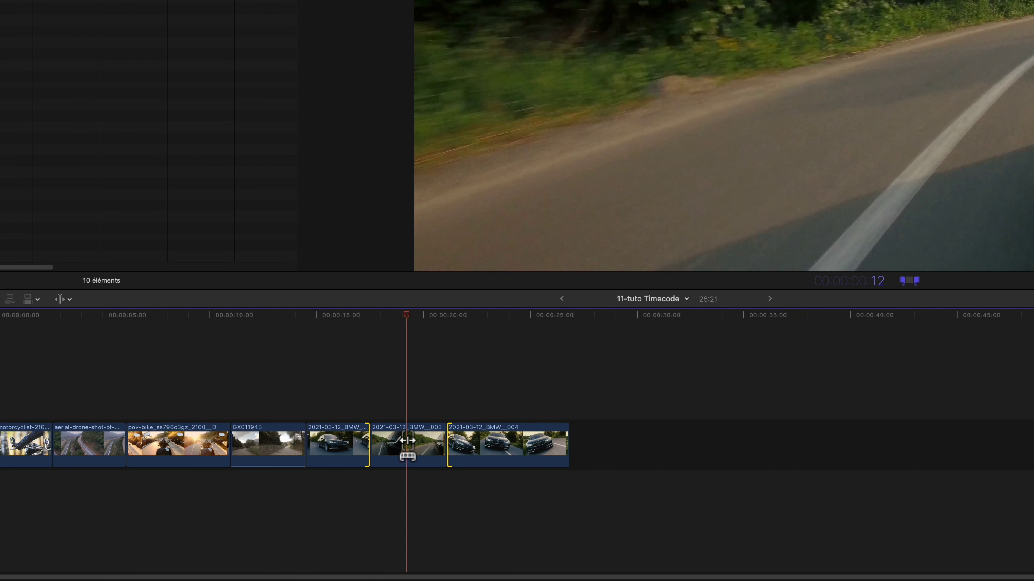
pyautogui.press('Return')
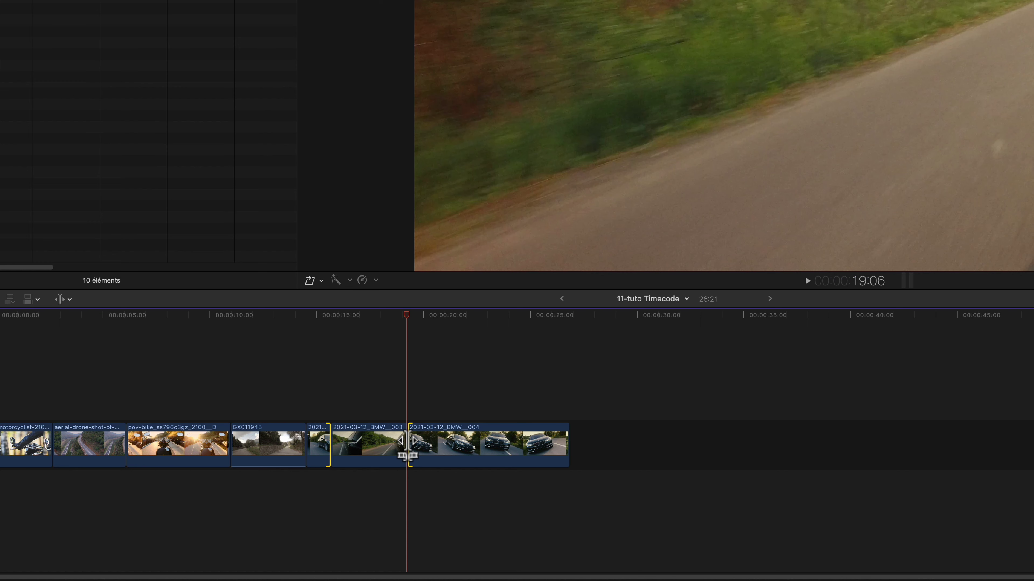
# Slide the same 2021-03-12_BMW__003 clip forward by 2 seconds and 5 frames
pyautogui.press('+')
pyautogui.write('2:05')
pyautogui.press('Return')
# Move the pov-bike clip forward by 1 second and 12 frames with the Selection tool (Sélection)
pyautogui.press('a')
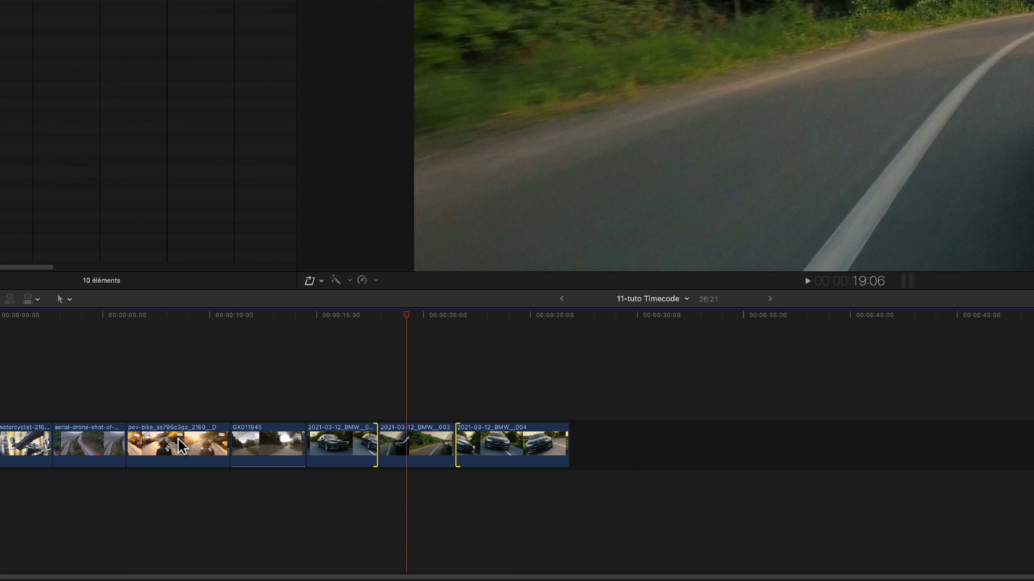
pyautogui.click(180, 447)
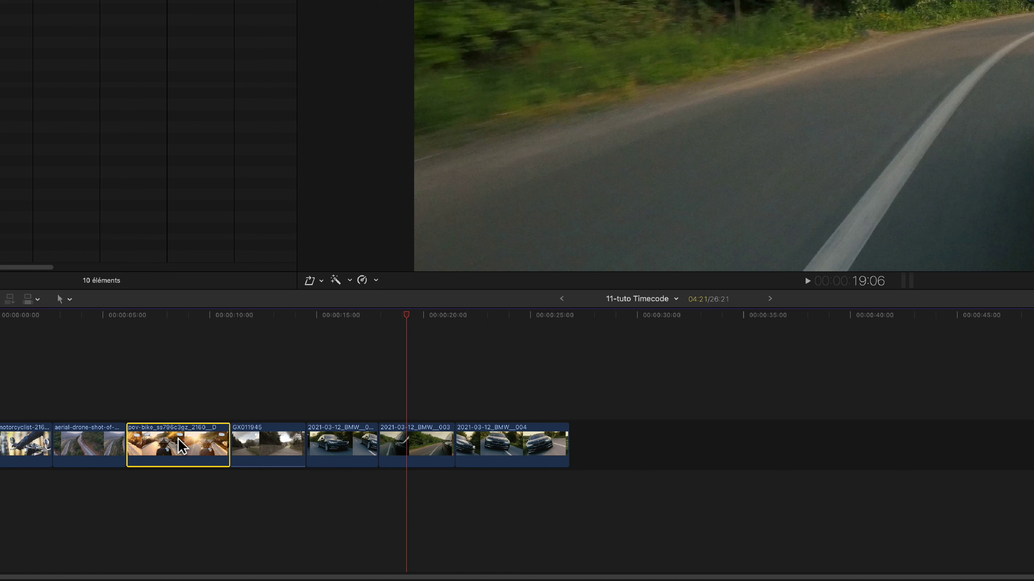
pyautogui.press('+')
pyautogui.write('112')
pyautogui.press('Return')
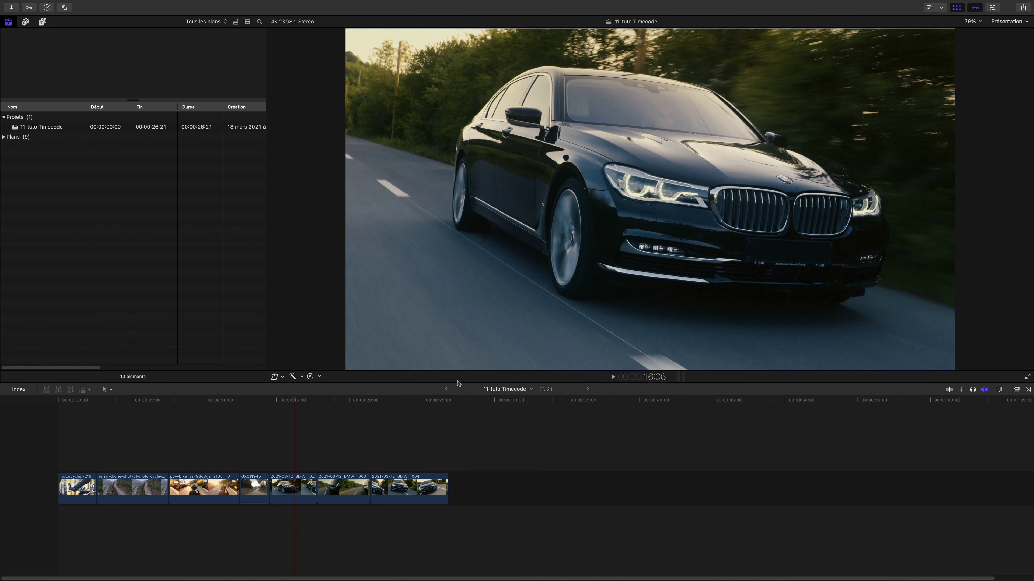
# Move the BMW clip directly after GX011945 back by 1:00 using the Position tool
pyautogui.click(111, 390)
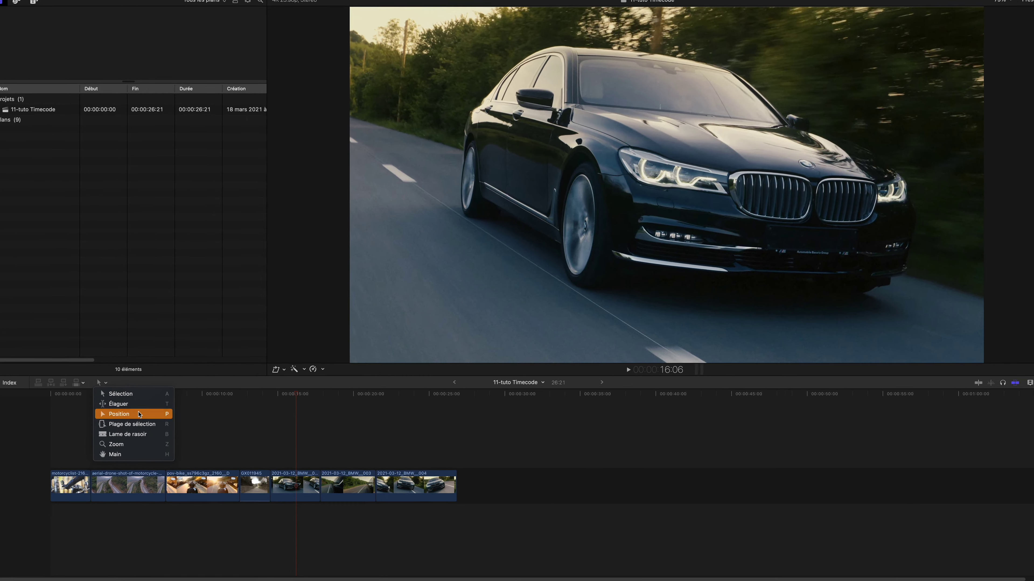
pyautogui.click(139, 415)
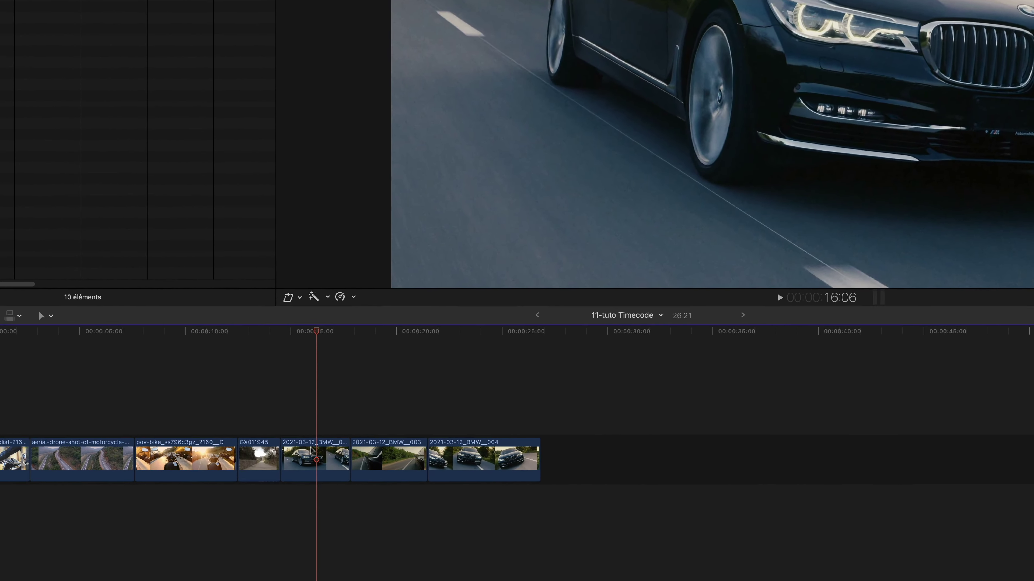
pyautogui.click(310, 452)
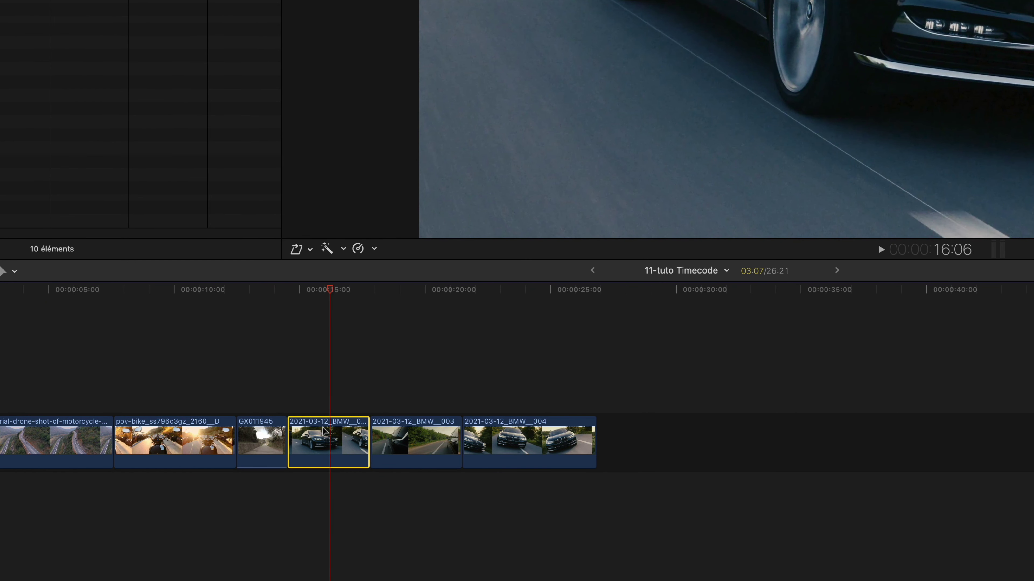
pyautogui.press('-')
pyautogui.write('100')
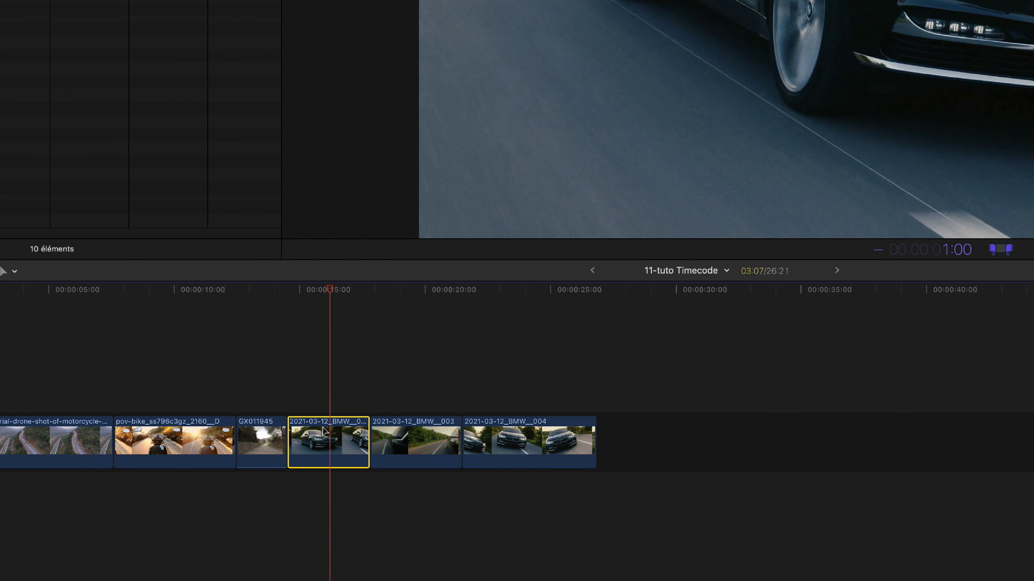
pyautogui.press('Return')
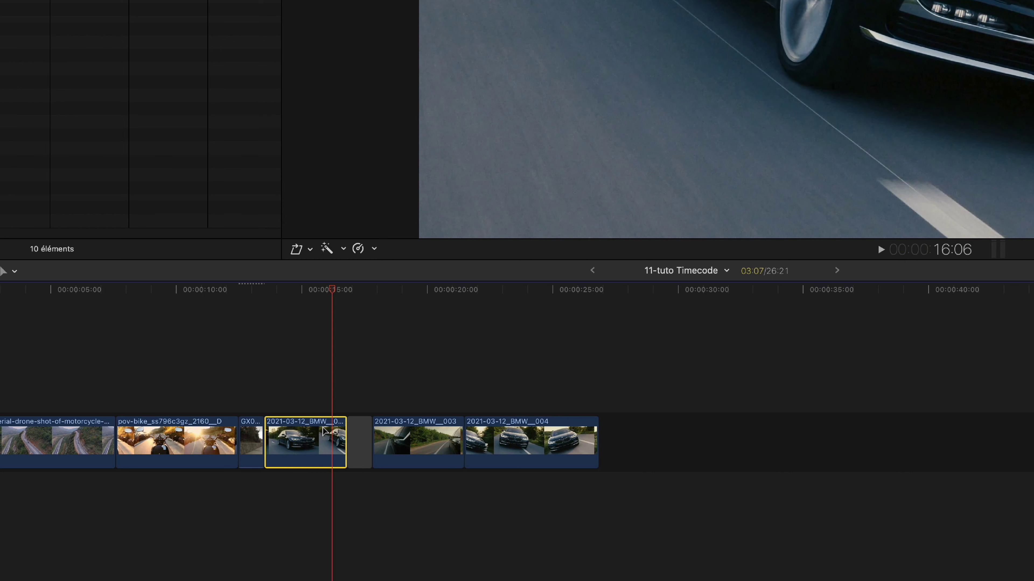
# Select the gap and the 2021-03-12_BMW__003 clip in turn, and undo the backward move of the preceding BMW clip
pyautogui.click(358, 449)
pyautogui.click(410, 440)
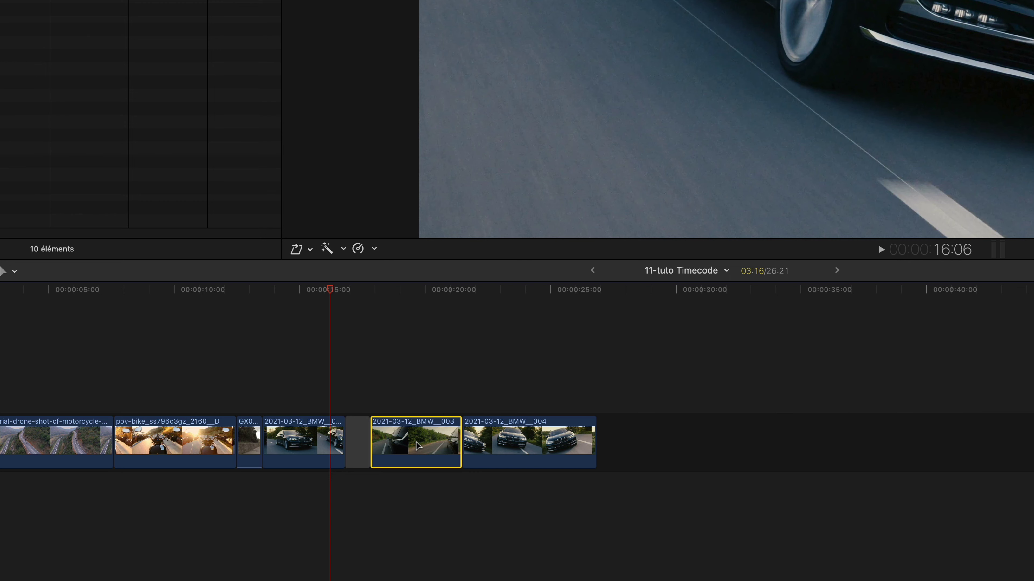
pyautogui.press('super+z')
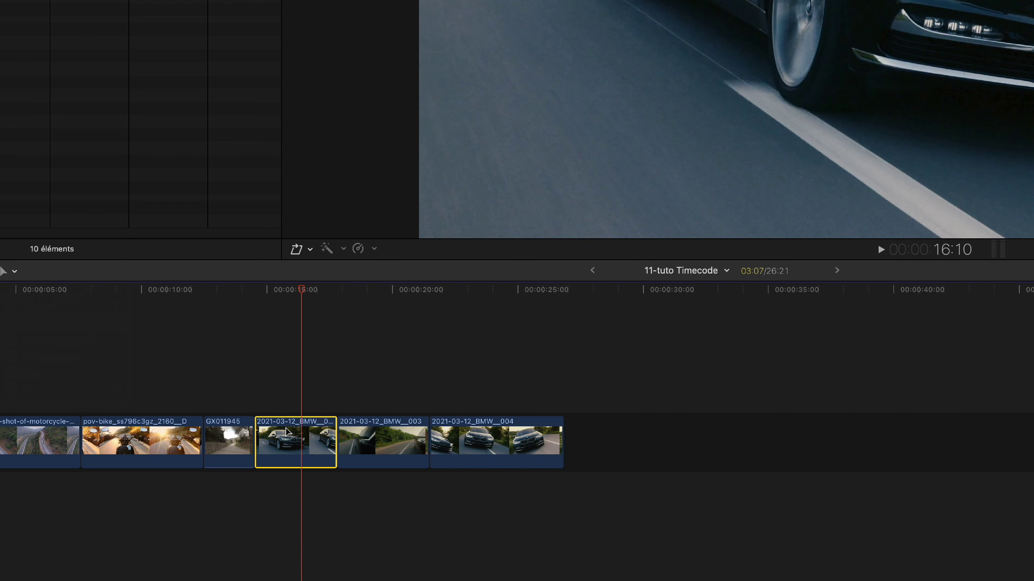
# Move the BMW clip directly after GX011945 forward by 1:00 with the Position tool, and undo that move
pyautogui.press('+')
pyautogui.write('100')
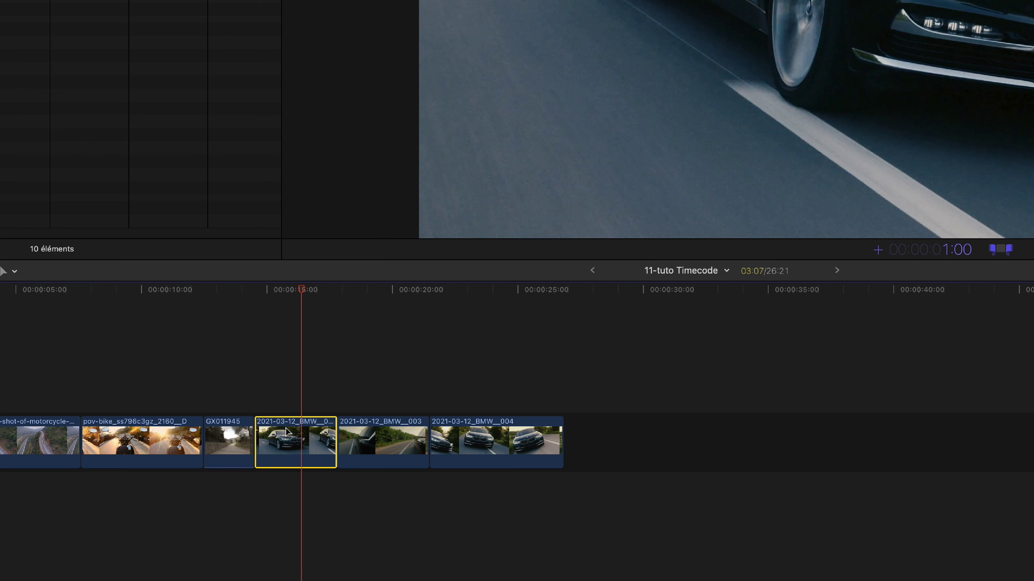
pyautogui.press('Return')
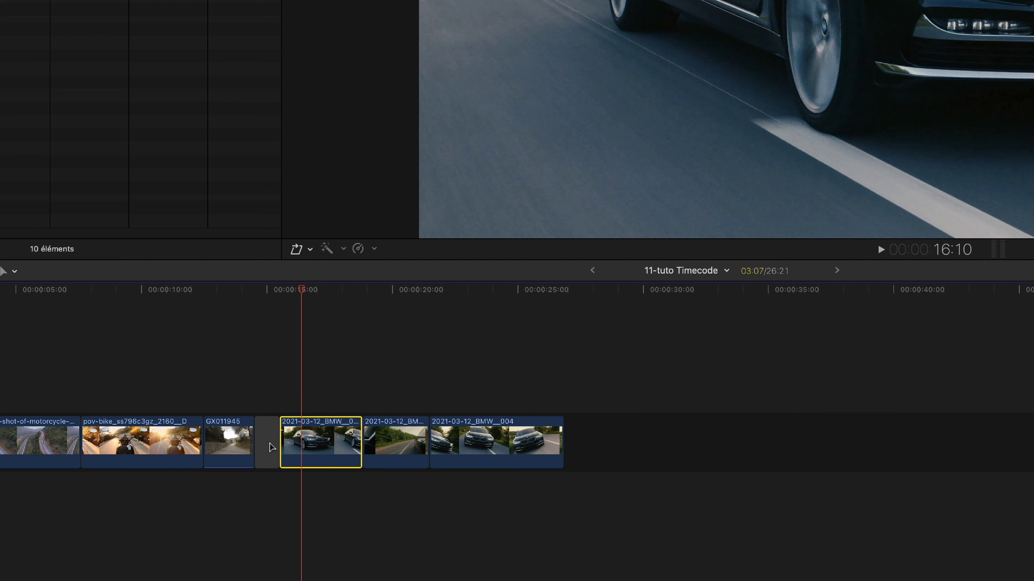
pyautogui.click(241, 449)
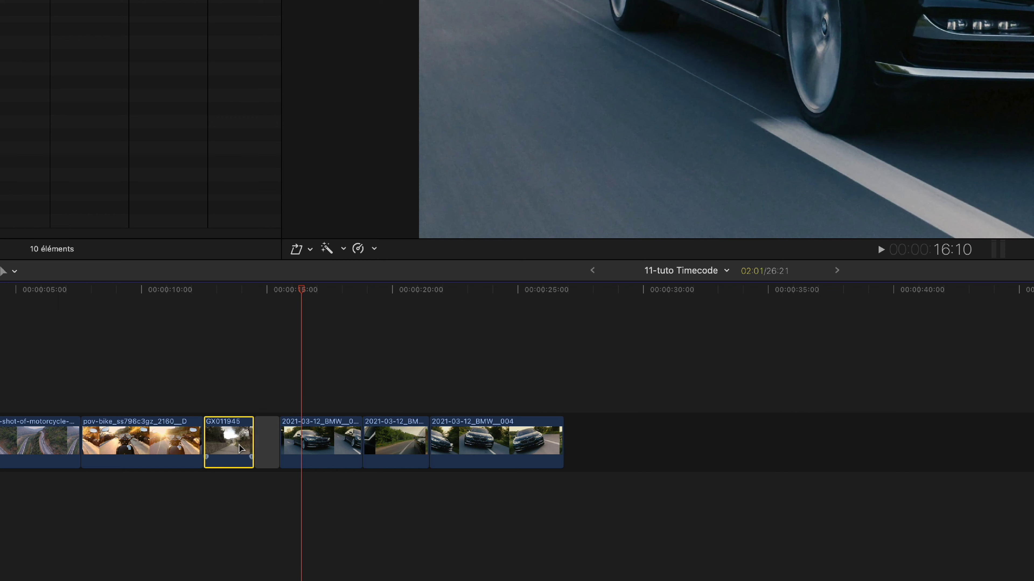
pyautogui.press('super+z')
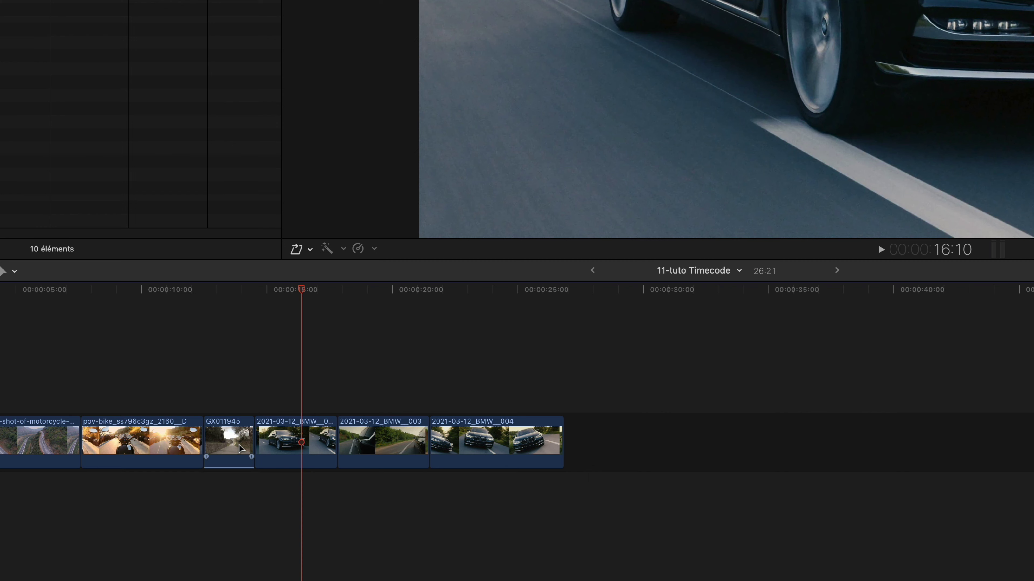